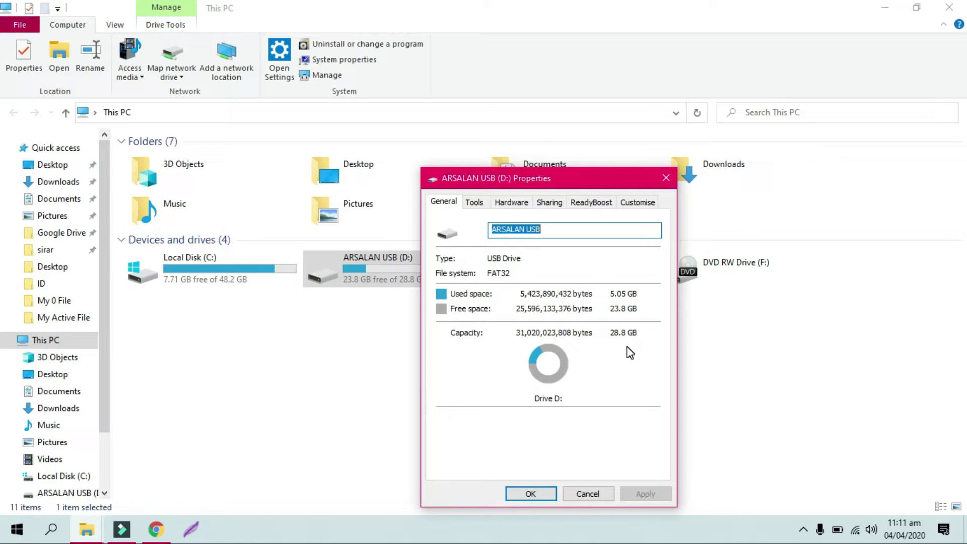
# Close the drive properties and check the contents of the USB drive (D:) in File Explorer
pyautogui.click(665, 178)
pyautogui.click(487, 373)
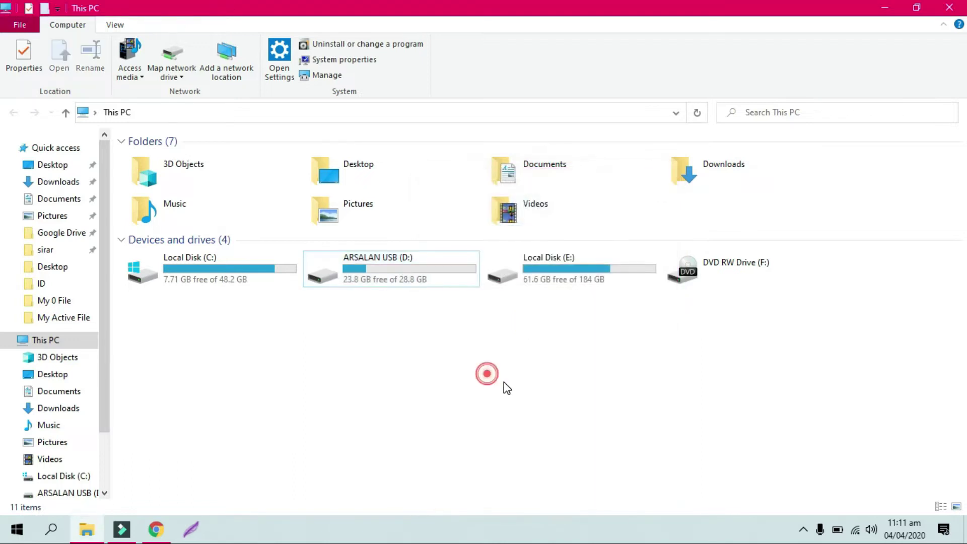
pyautogui.doubleClick(401, 284)
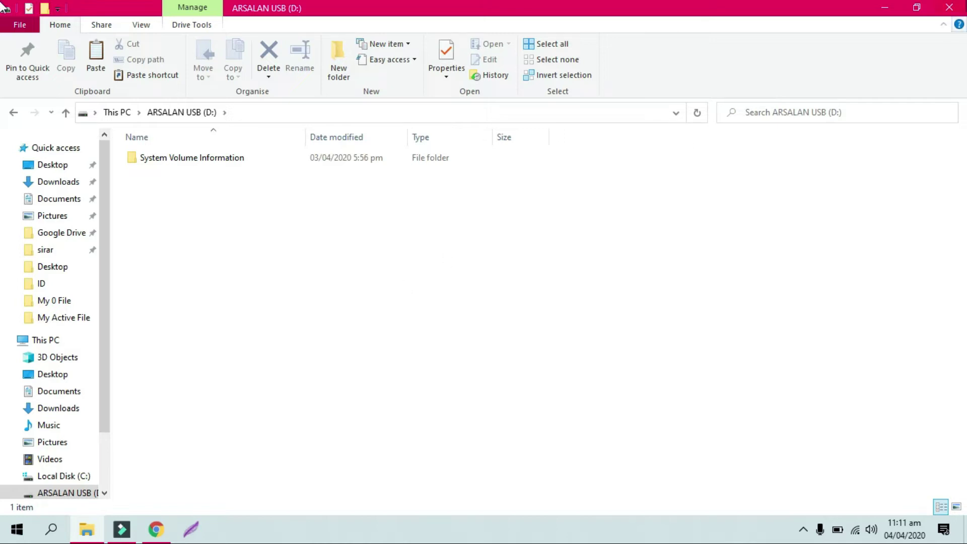
pyautogui.click(949, 8)
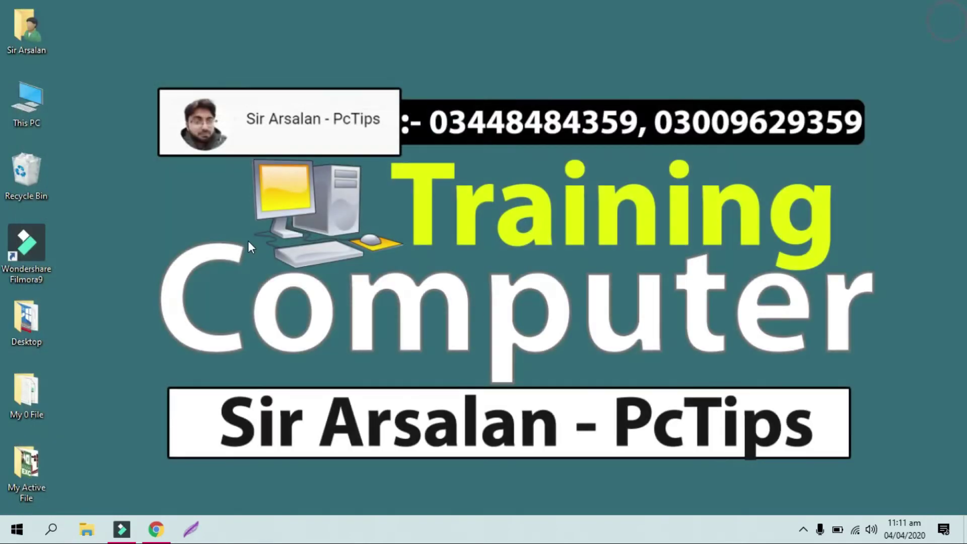
# Switch to Chrome, go to iamarsalan.com and download USB Show from its Download Software page
pyautogui.click(156, 529)
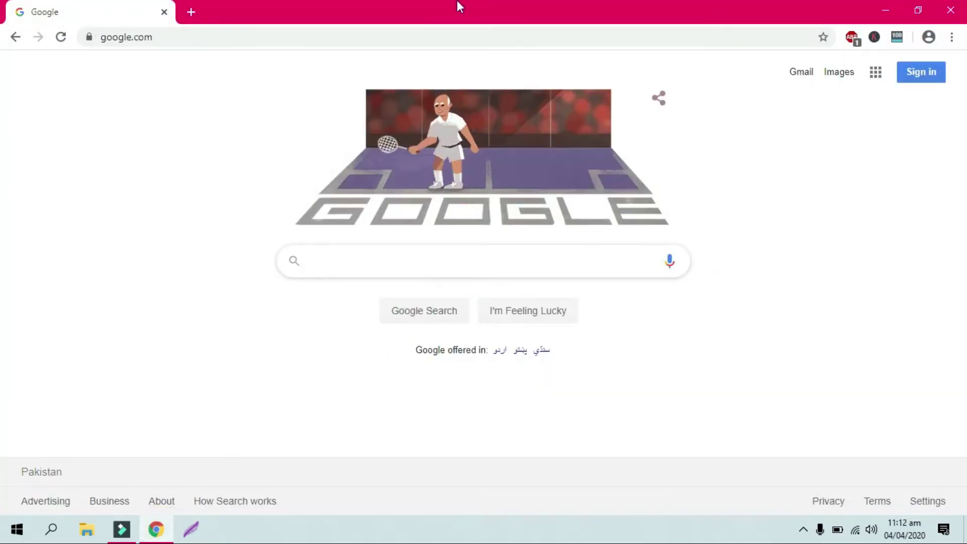
pyautogui.click(423, 37)
pyautogui.write('iam')
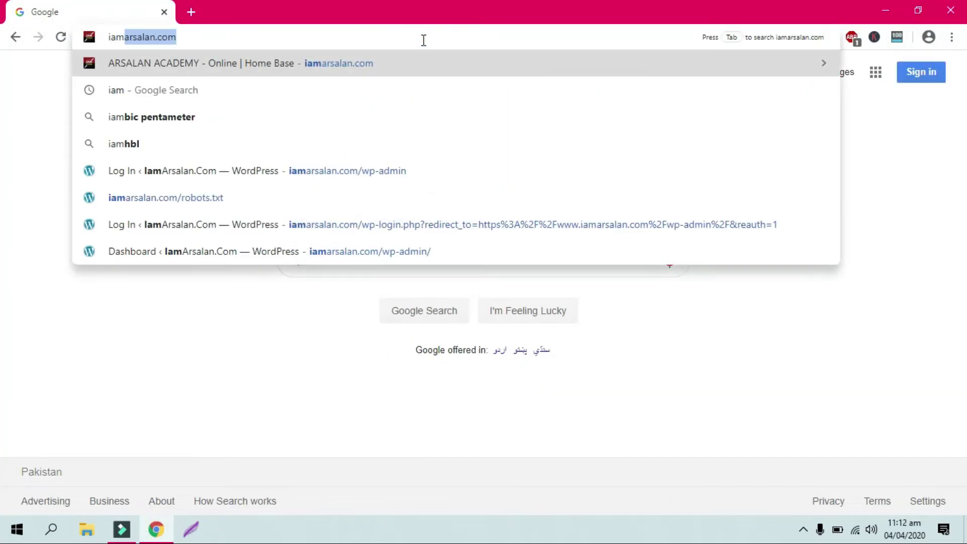
pyautogui.click(430, 60)
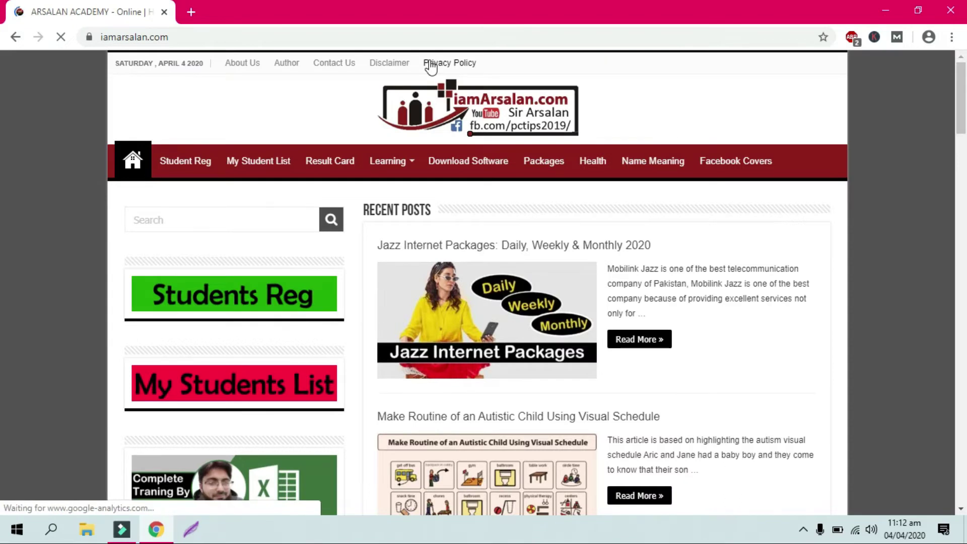
pyautogui.click(491, 166)
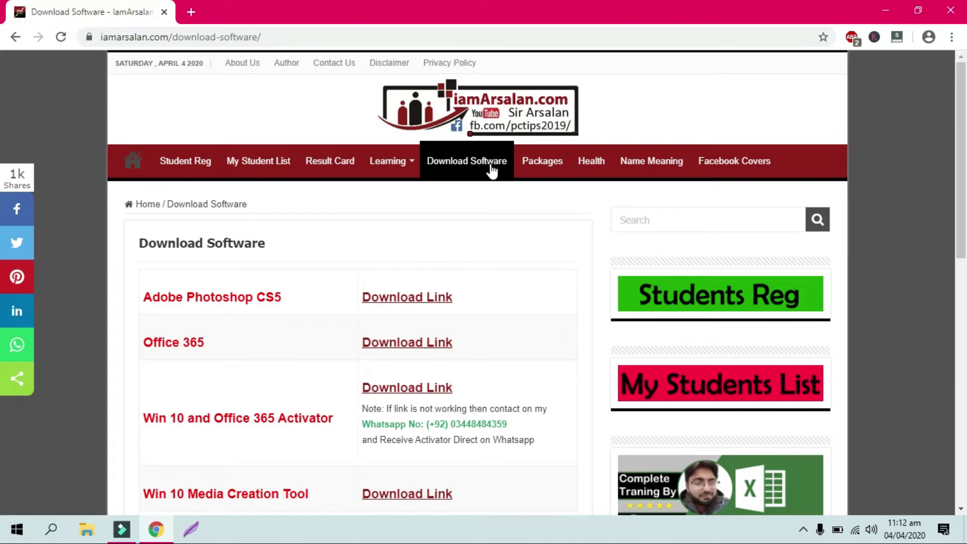
pyautogui.scroll(-3, 503, 199)
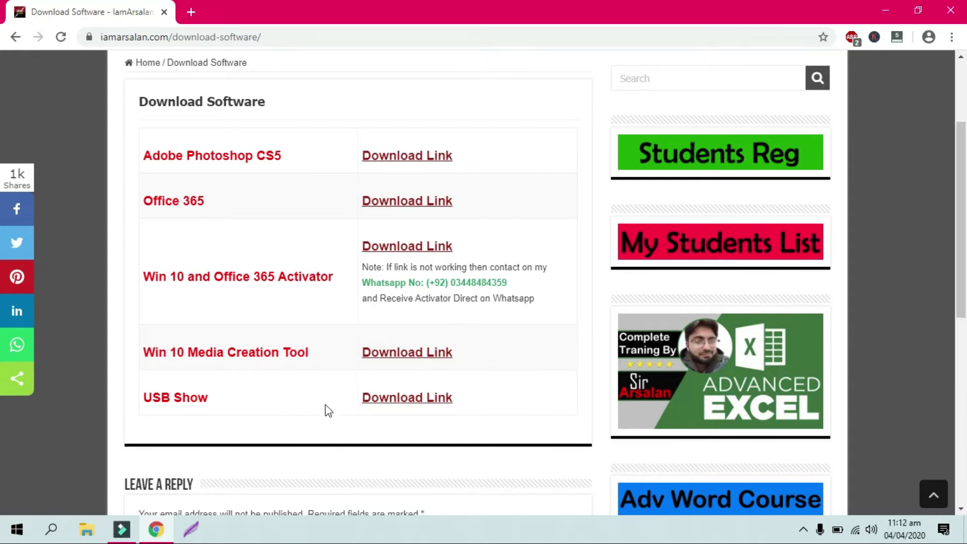
pyautogui.click(442, 403)
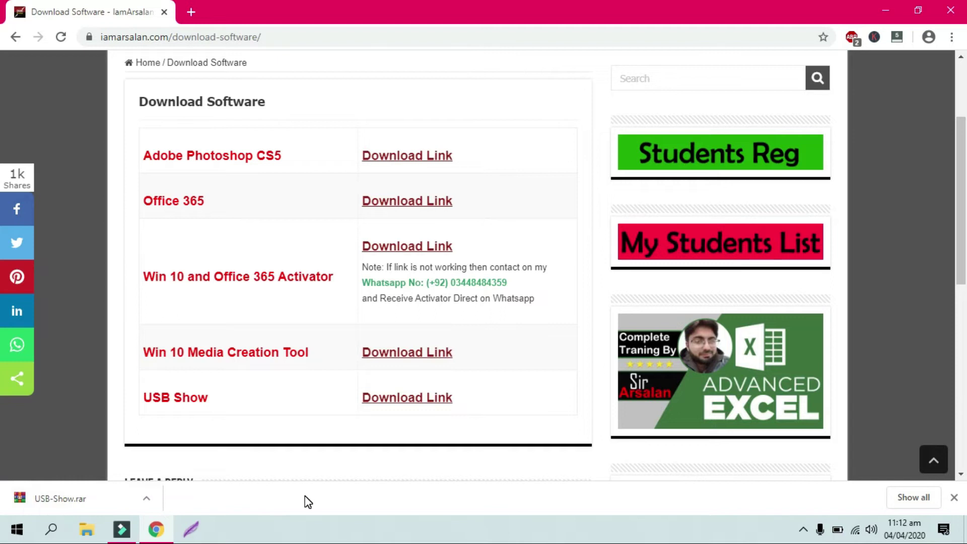
# Extract the downloaded USB-Show archive directly into the Downloads folder using File Explorer
pyautogui.click(885, 10)
pyautogui.doubleClick(40, 120)
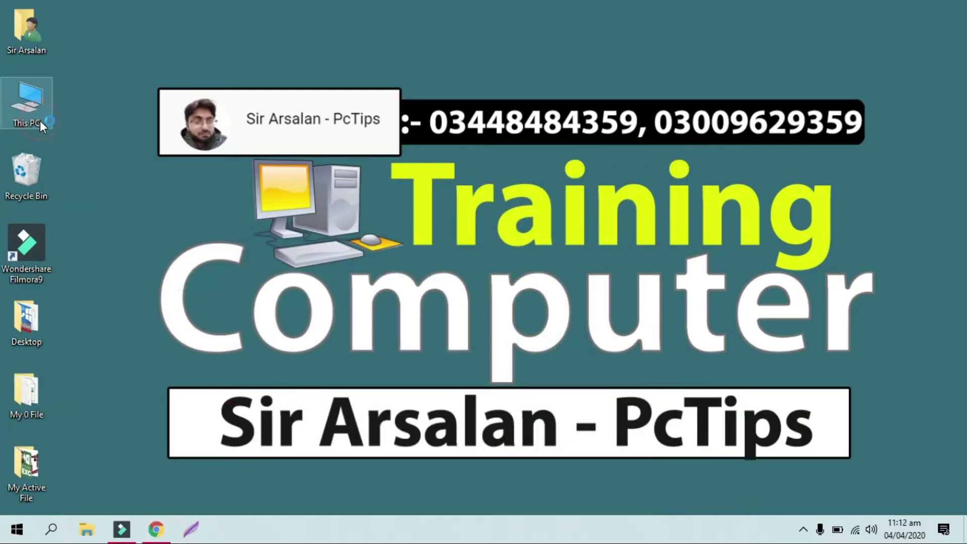
pyautogui.click(60, 182)
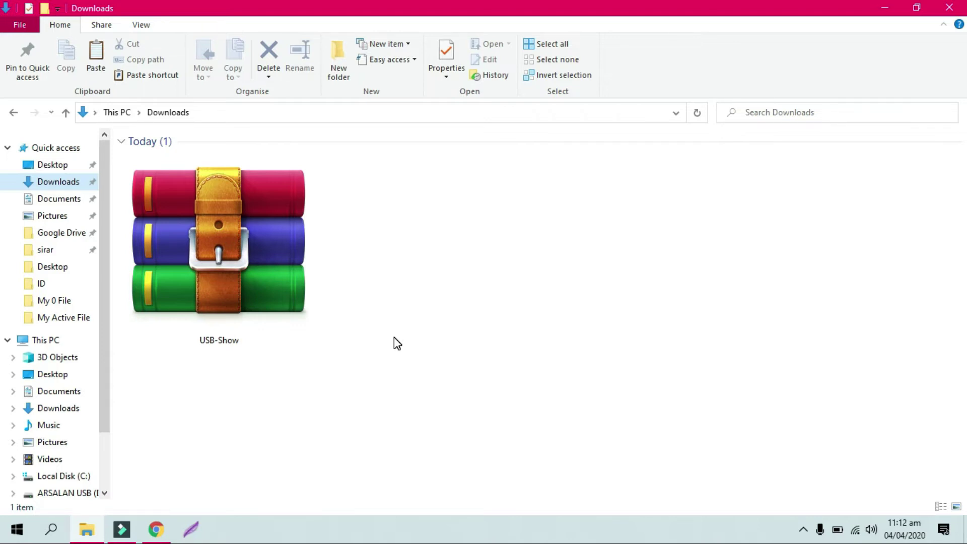
pyautogui.rightClick(276, 249)
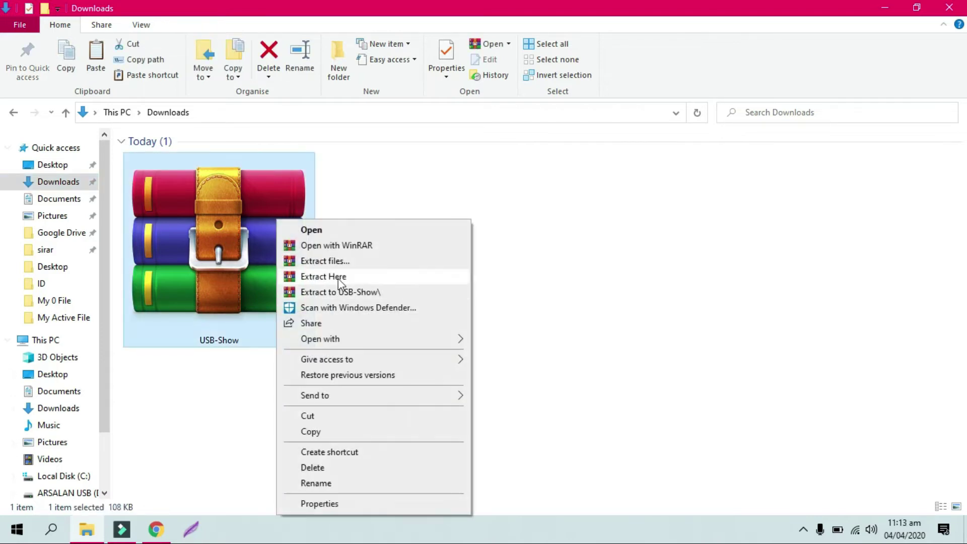
pyautogui.click(338, 279)
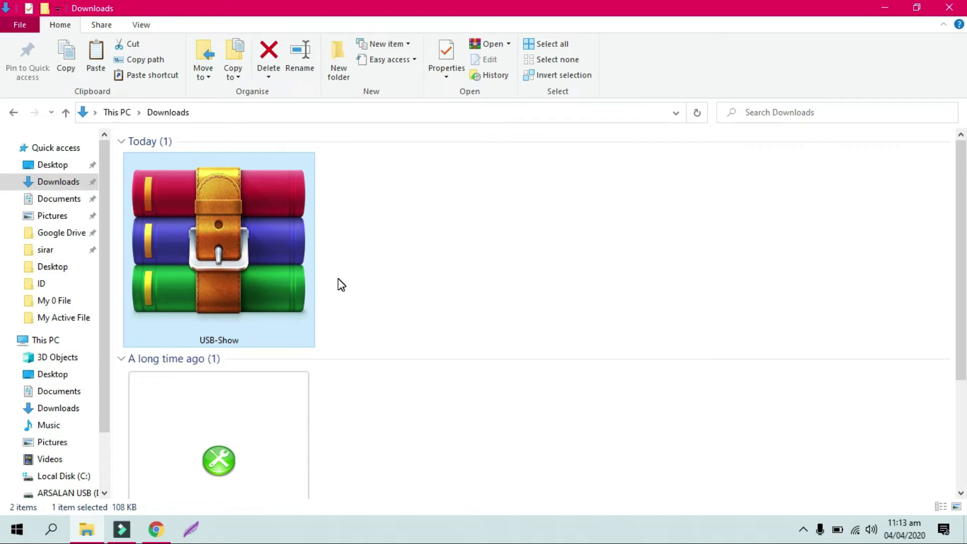
# Run the extracted USB Show program to recover the hidden files on the USB drive (D:), and close it when finished
pyautogui.scroll(-1, 351, 279)
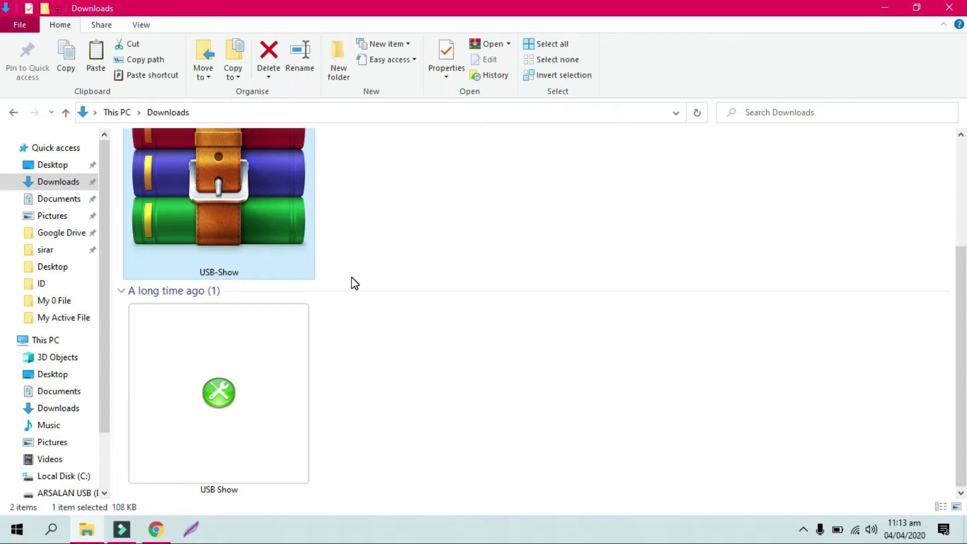
pyautogui.doubleClick(271, 383)
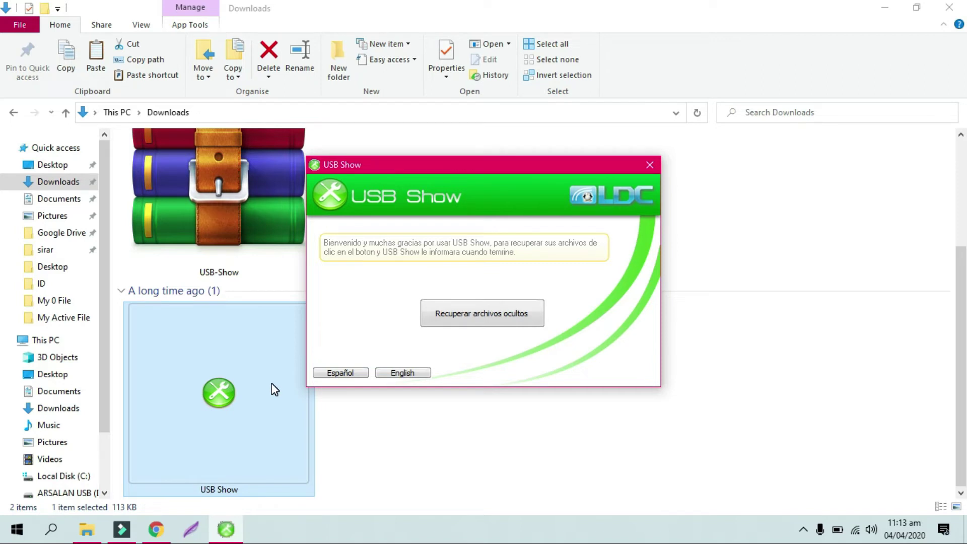
pyautogui.click(519, 313)
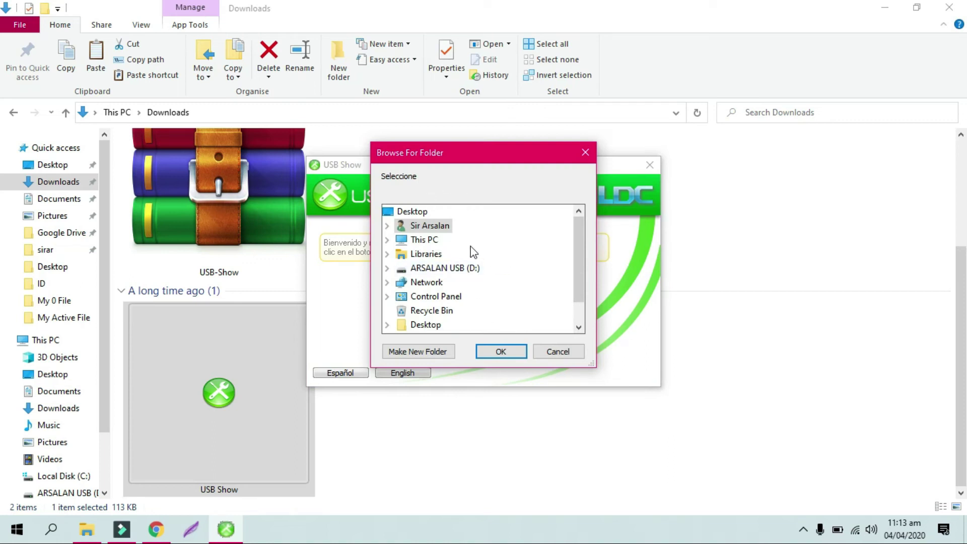
pyautogui.click(464, 274)
pyautogui.click(503, 352)
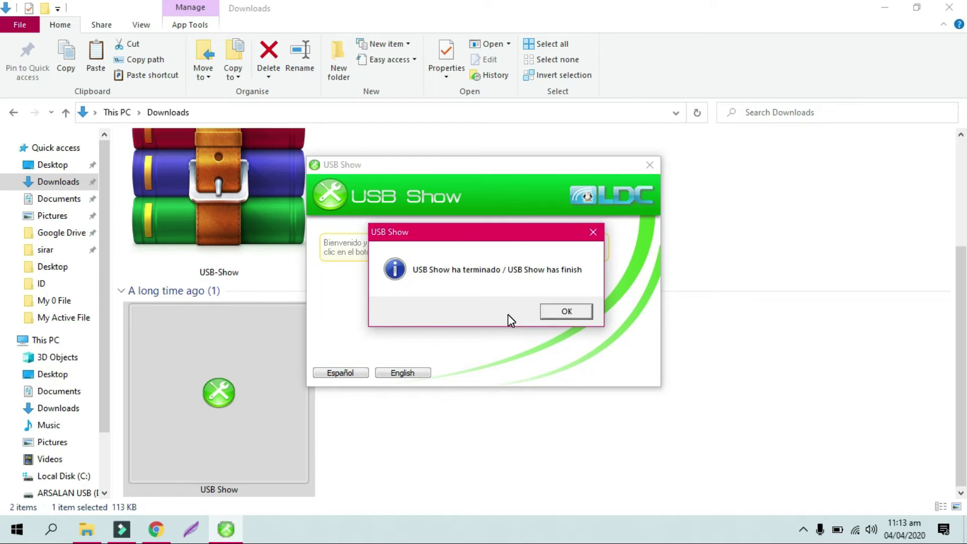
pyautogui.click(577, 313)
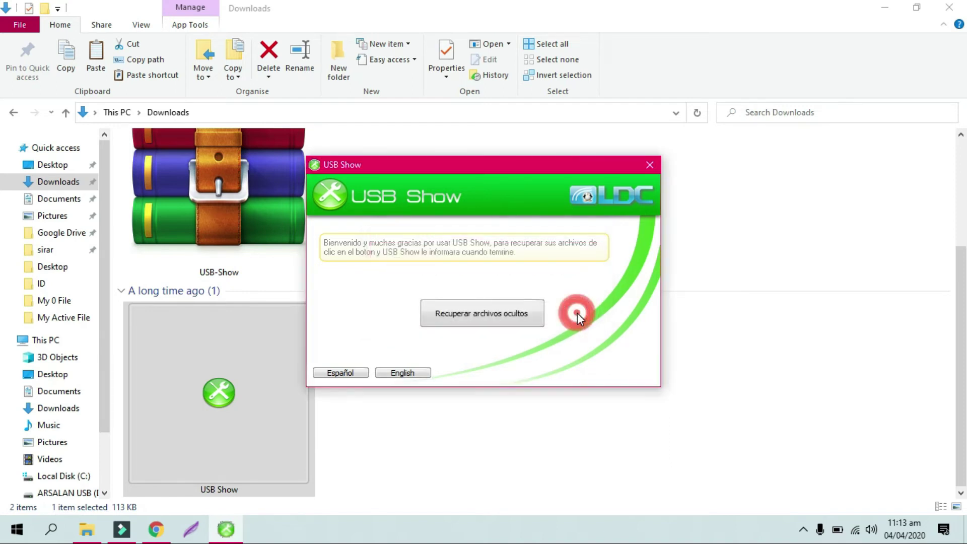
pyautogui.click(648, 165)
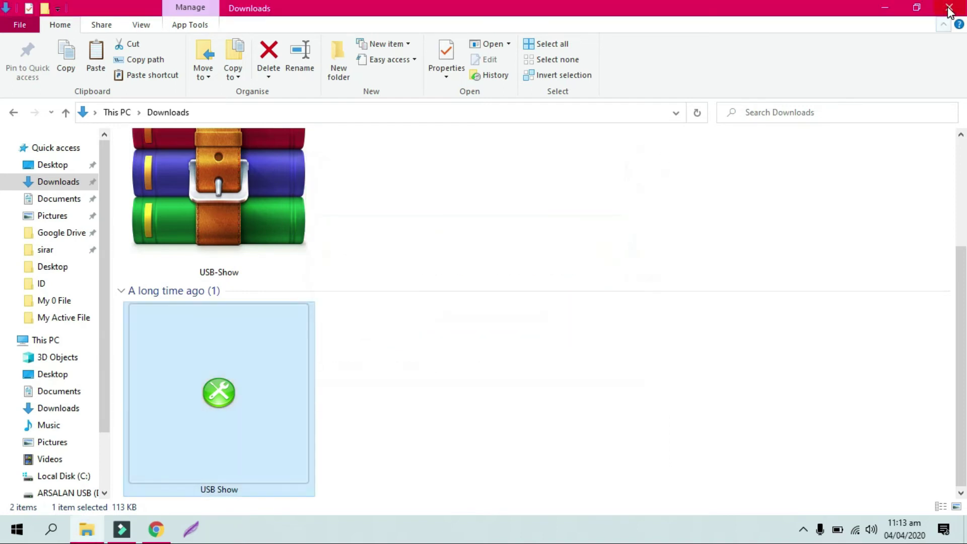
pyautogui.click(948, 8)
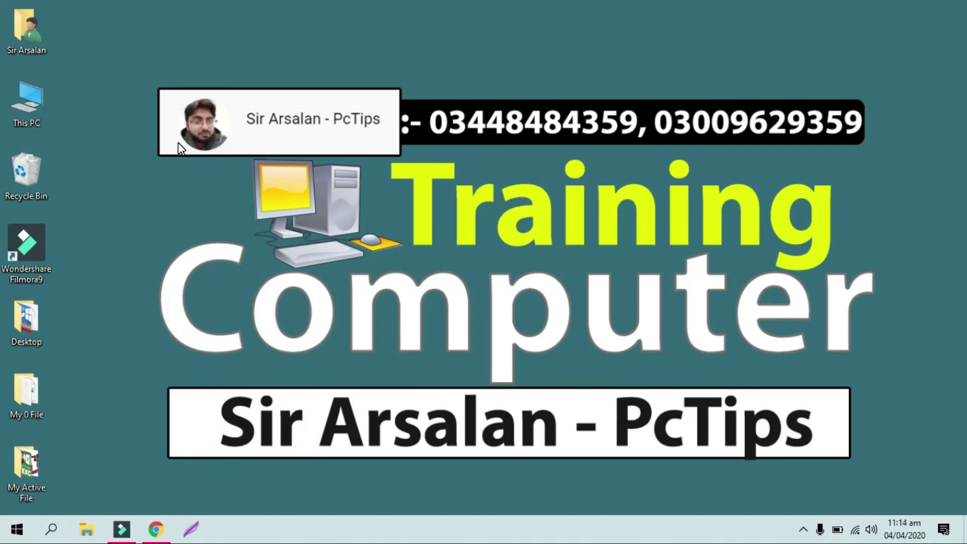
# Examine the recovered folders and videos on the USB drive (D:) using the Extra large icons view
pyautogui.click(28, 98)
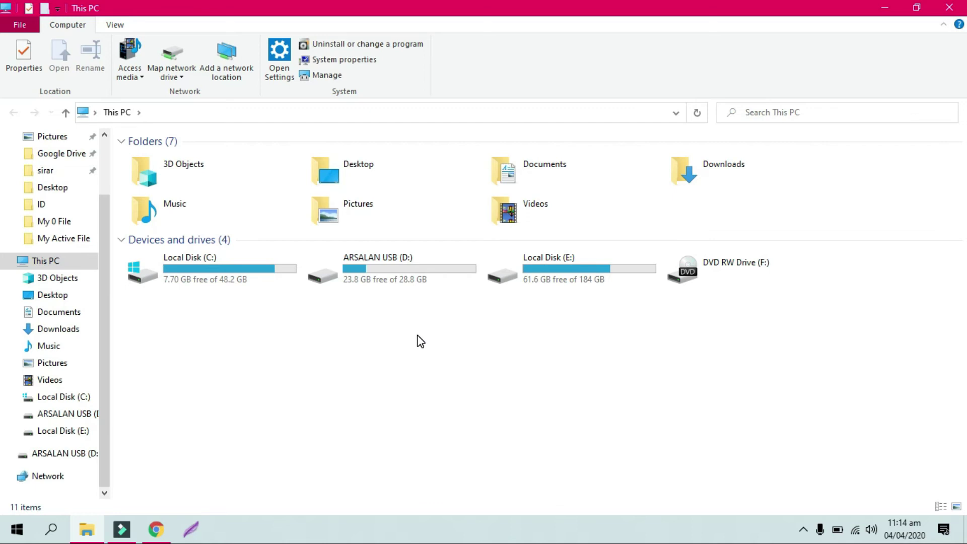
pyautogui.doubleClick(413, 281)
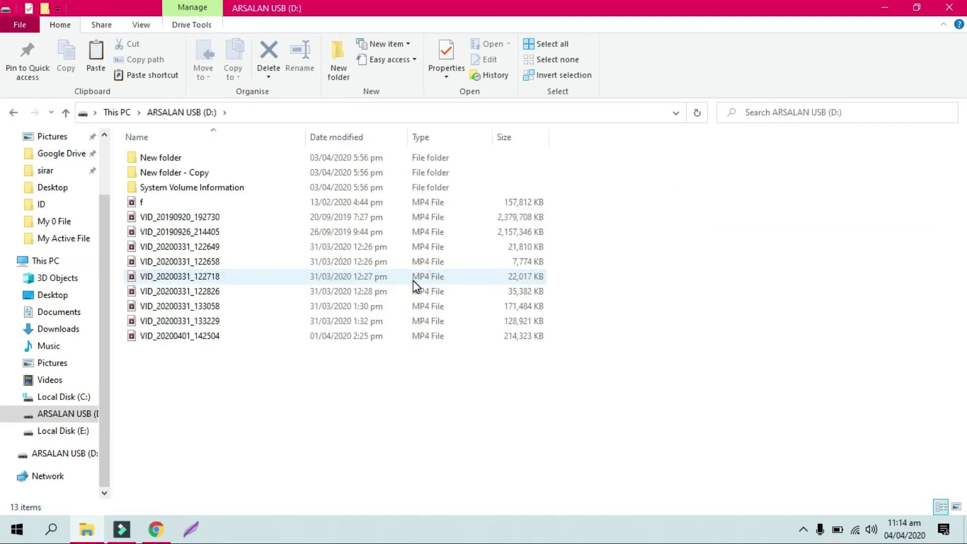
pyautogui.rightClick(670, 228)
pyautogui.click(686, 238)
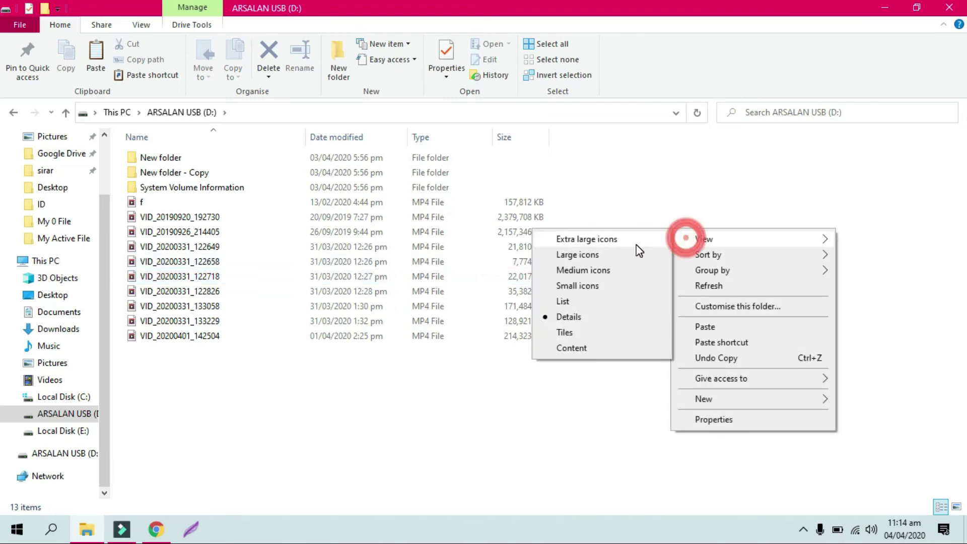
pyautogui.click(637, 244)
pyautogui.moveTo(960, 170); pyautogui.dragTo(961, 330)
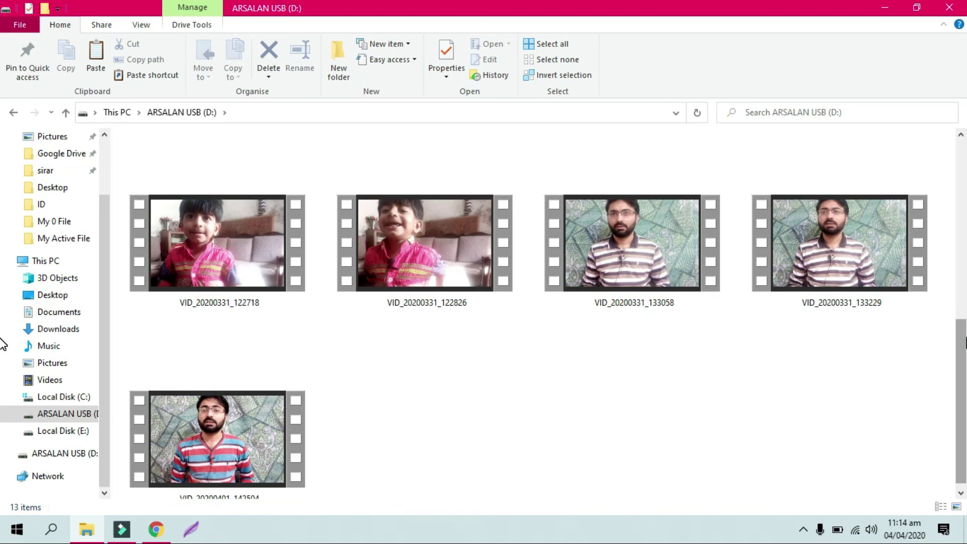
pyautogui.press('Home')
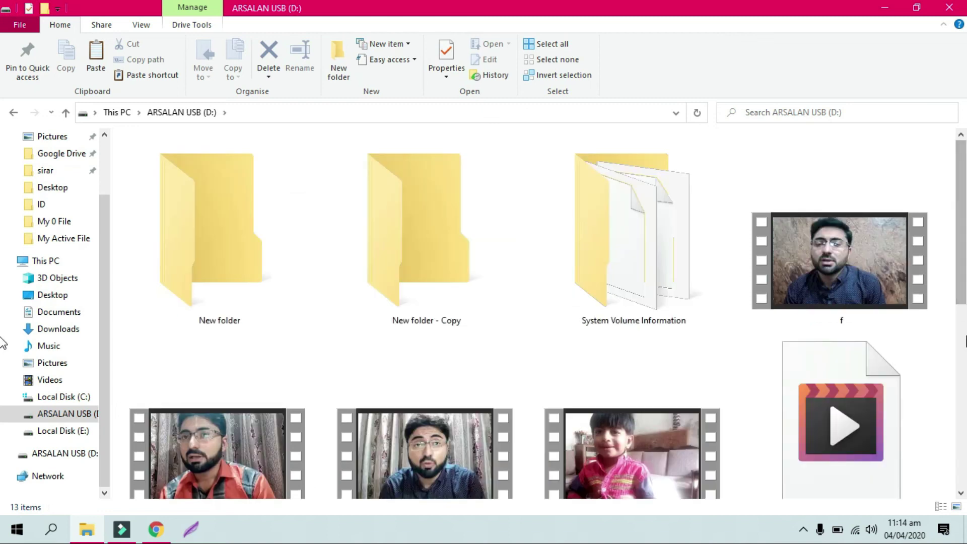
pyautogui.click(948, 8)
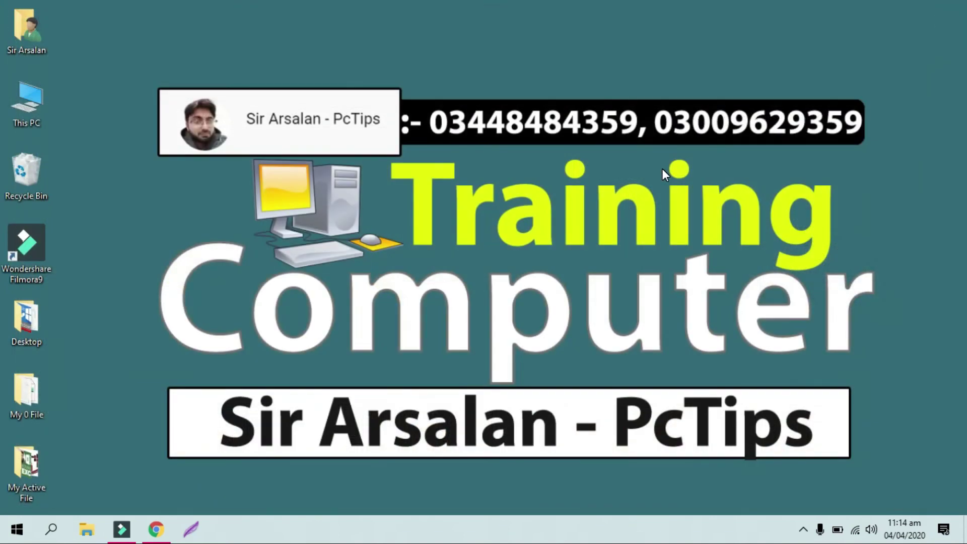